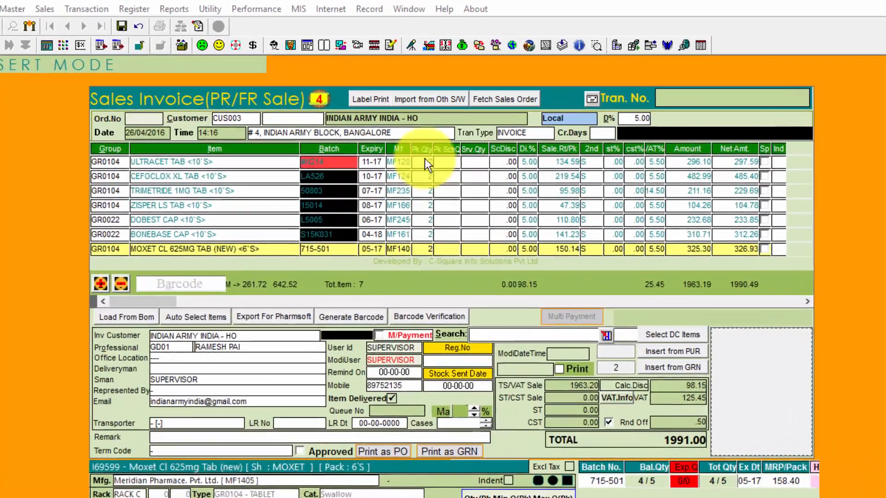
# Add ULTRACET TAB to the indent list and tick Indent on CEFOCLOX XL TAB
pyautogui.click(427, 159)
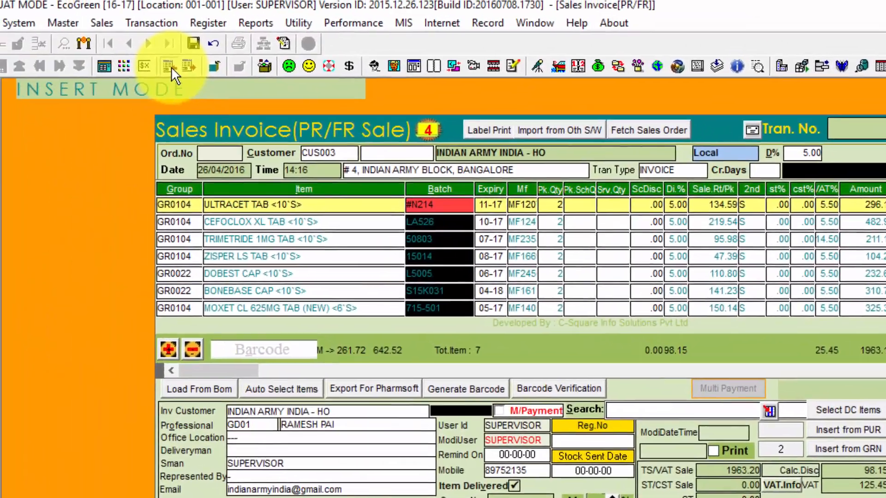
pyautogui.press('ctrl+Insert')
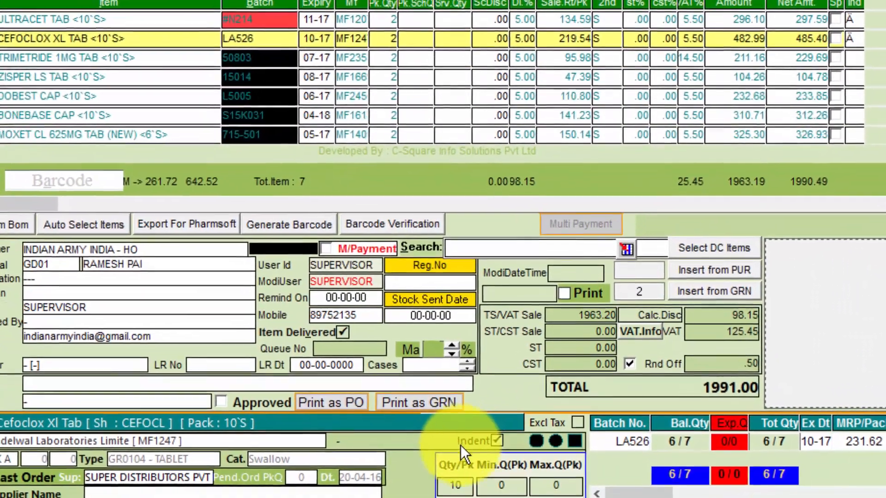
pyautogui.click(490, 467)
# Step through TRIMETRIDE and ZISPER, then remove ULTRACET TAB from the indent list
pyautogui.click(381, 47)
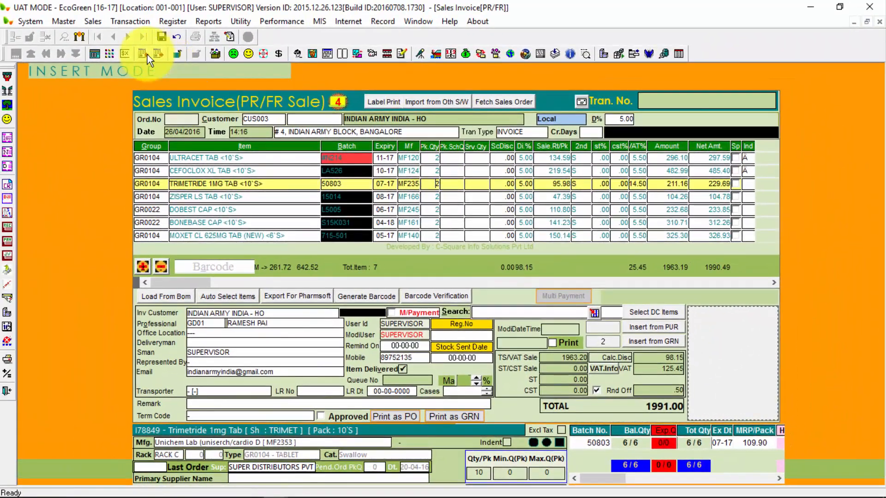
pyautogui.click(435, 198)
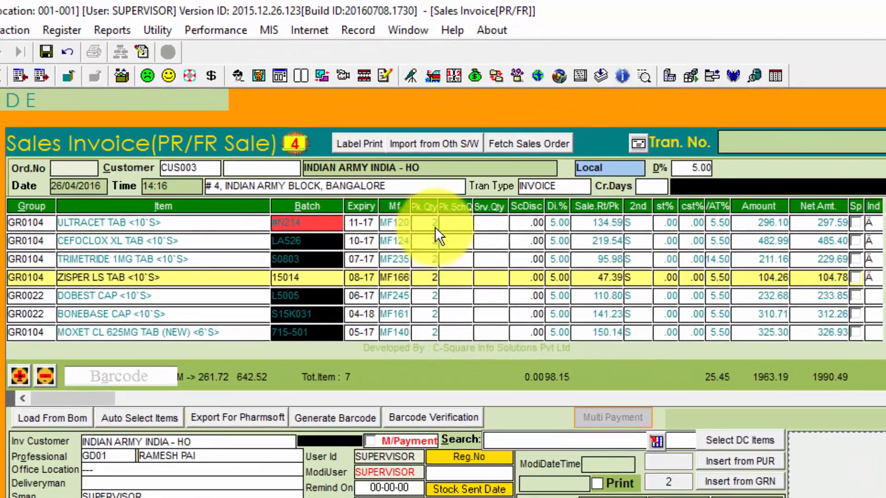
pyautogui.click(434, 190)
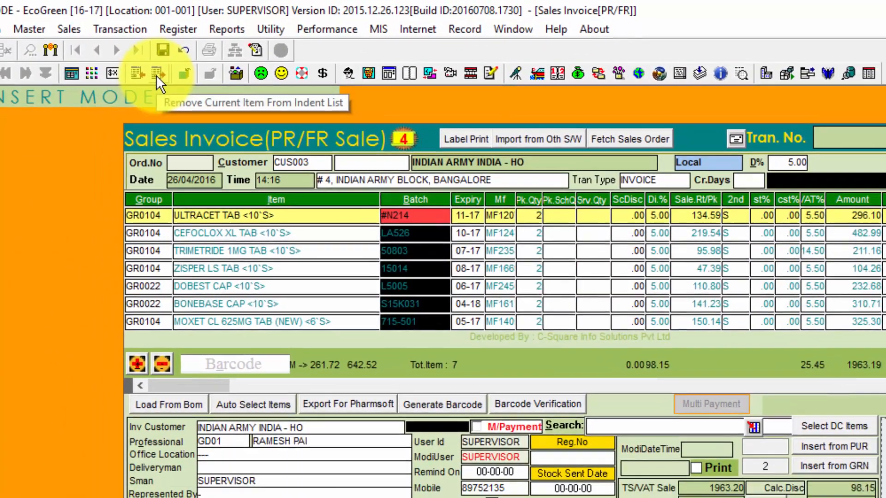
pyautogui.click(119, 76)
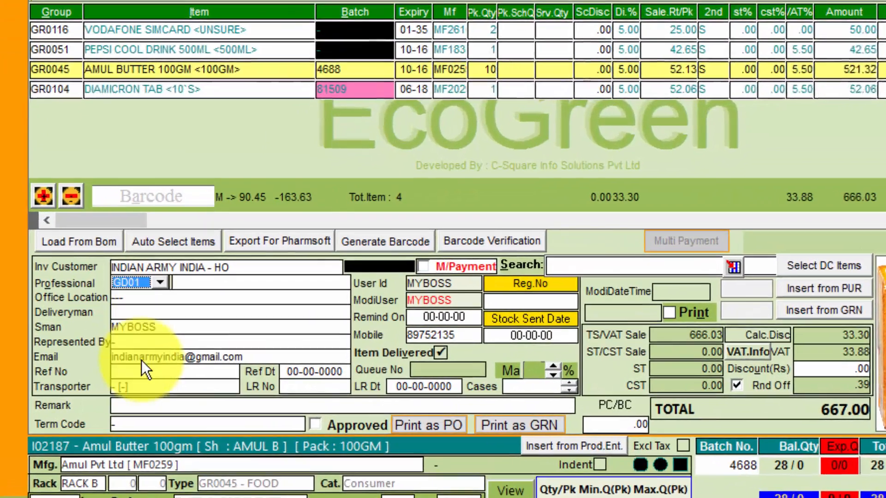
# Set professional PRMS, office location KIMS, deliveryman VIKAS and representative PAVAN
pyautogui.click(180, 266)
pyautogui.click(127, 336)
pyautogui.click(177, 294)
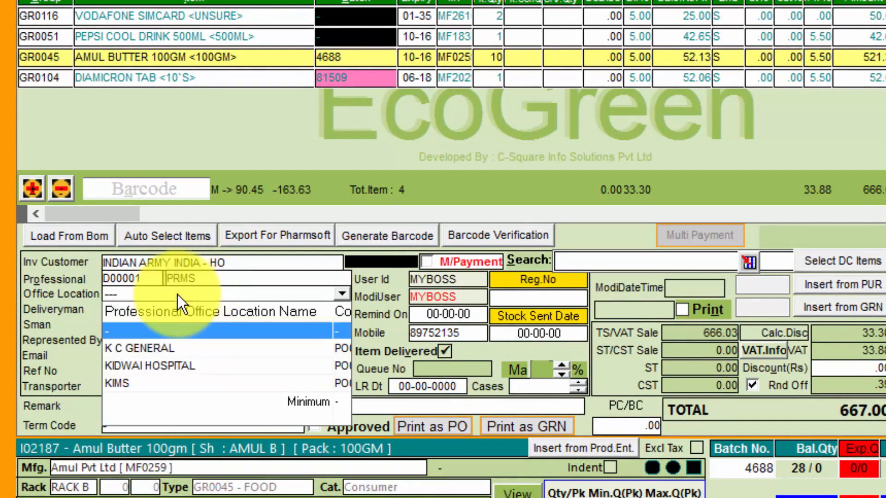
pyautogui.click(142, 380)
pyautogui.click(342, 308)
pyautogui.click(184, 386)
pyautogui.click(240, 340)
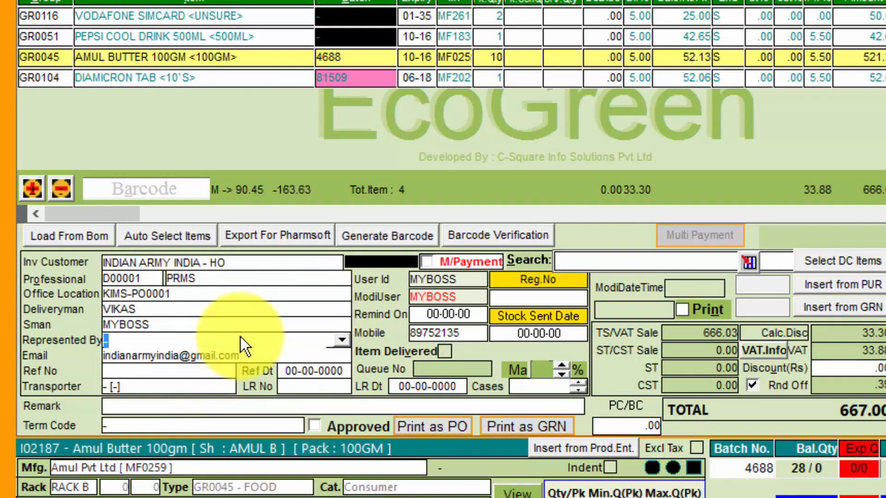
pyautogui.click(337, 344)
pyautogui.click(218, 407)
pyautogui.click(176, 355)
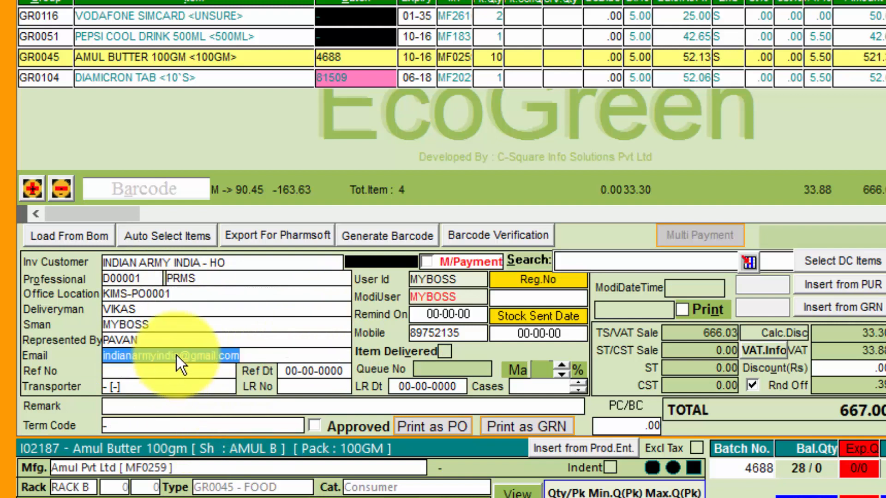
# Replace the mobile number and enter reference number ord-5 with its date
pyautogui.click(462, 334)
pyautogui.write('784587102')
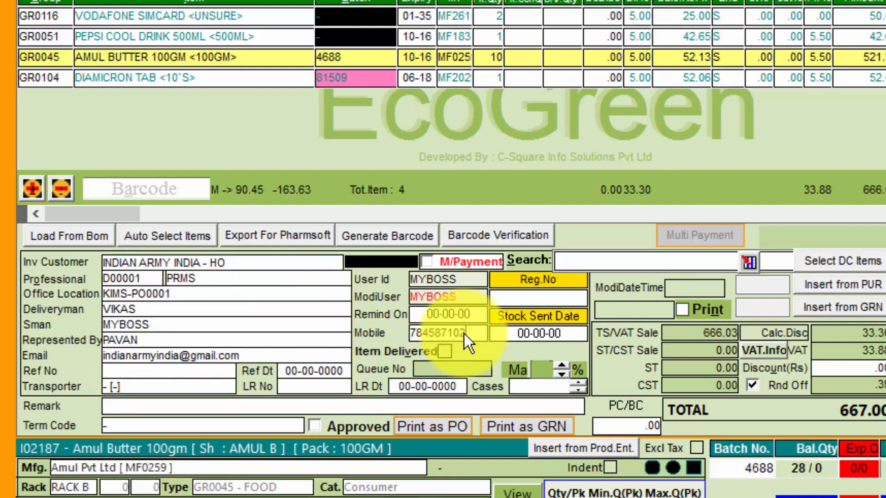
pyautogui.click(188, 372)
pyautogui.write('ord-5')
pyautogui.press('Return')
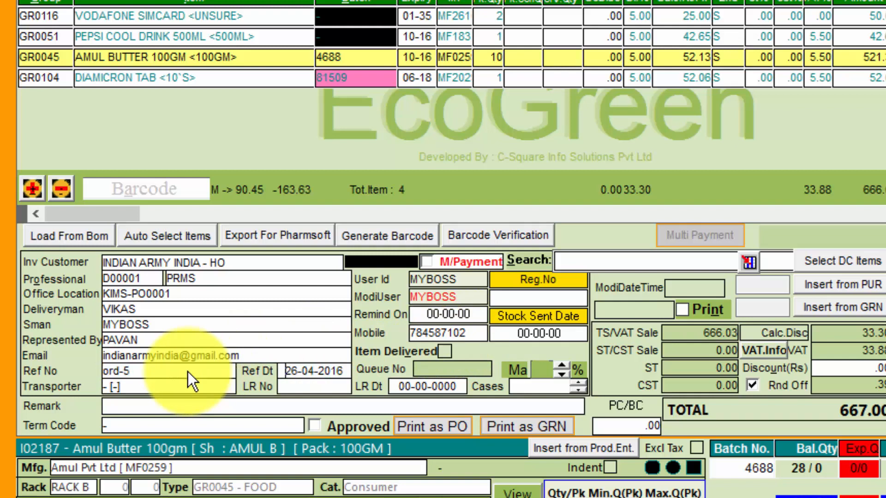
# Set transporter PROFFESIONAL COURIER, LR number 7894587 and stock sent date 260416
pyautogui.click(194, 386)
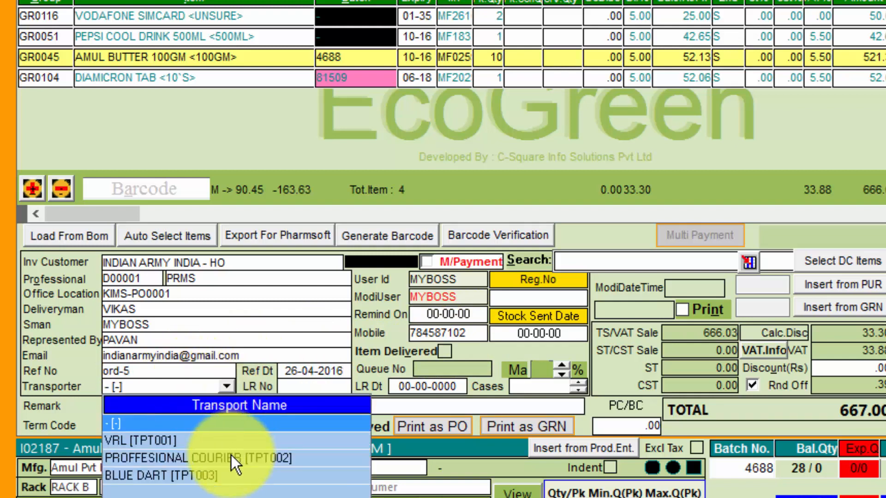
pyautogui.click(231, 456)
pyautogui.click(328, 384)
pyautogui.write('7894587')
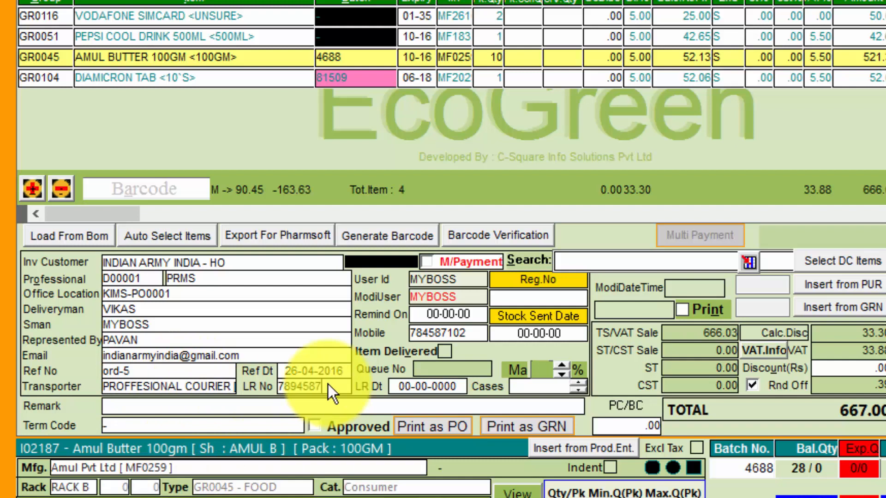
pyautogui.press('Return')
pyautogui.click(513, 333)
pyautogui.write('260416')
# Add remark 'GOODS SENT TO ARMY.', term code SALES, and keep PC/BC at 50.00
pyautogui.click(170, 404)
pyautogui.write('GOODS SENT TO ARMY.')
pyautogui.press('Return')
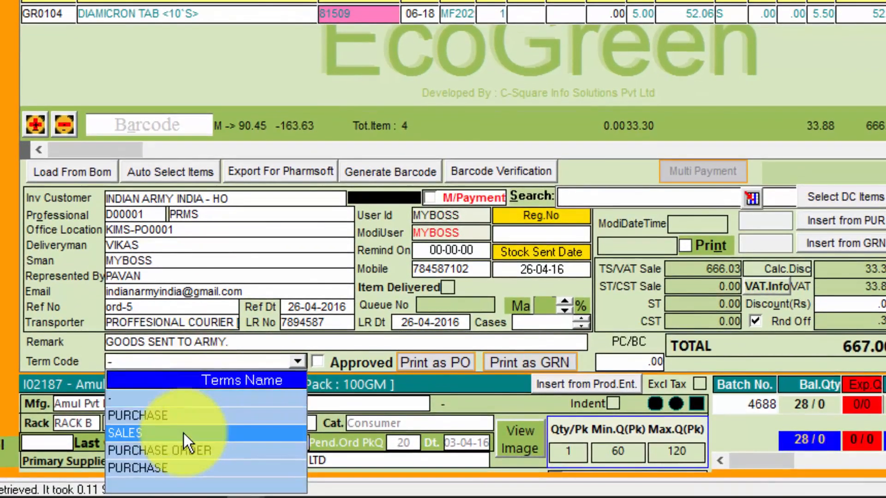
pyautogui.click(183, 433)
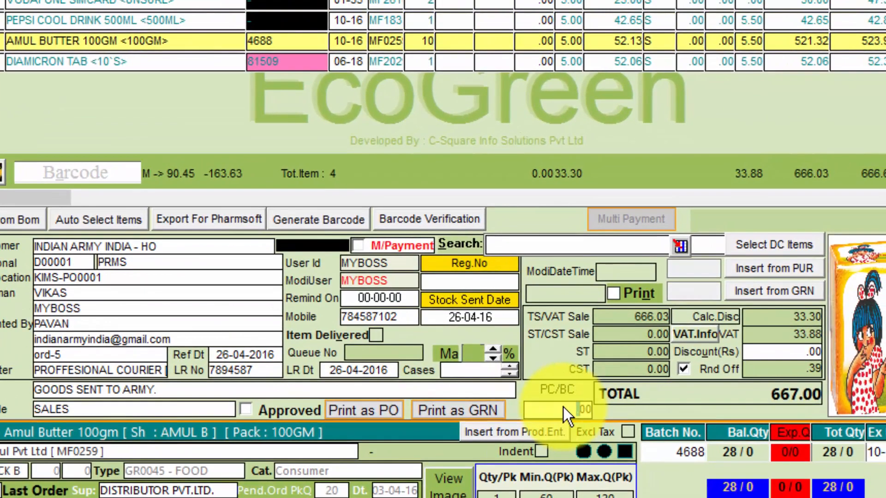
pyautogui.press('Tab')
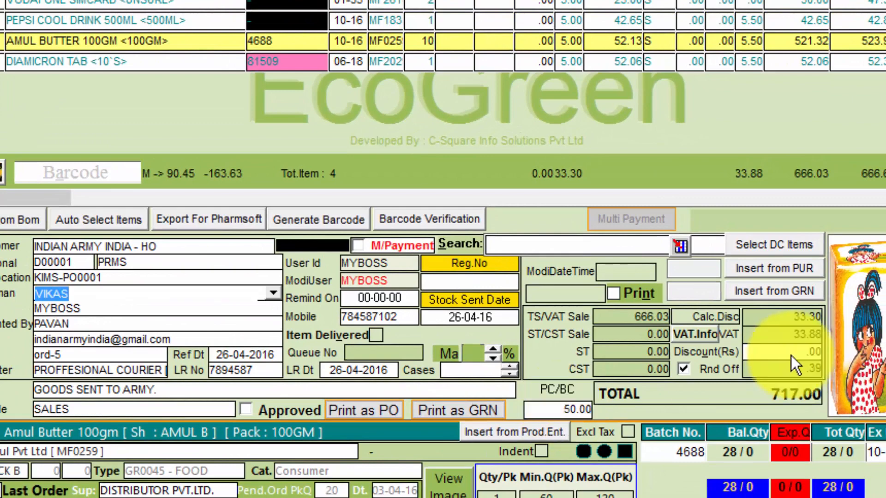
# Apply a 5.00 discount and save the invoice despite the date warning
pyautogui.click(790, 353)
pyautogui.write('5')
pyautogui.press('Tab')
pyautogui.press('F12')
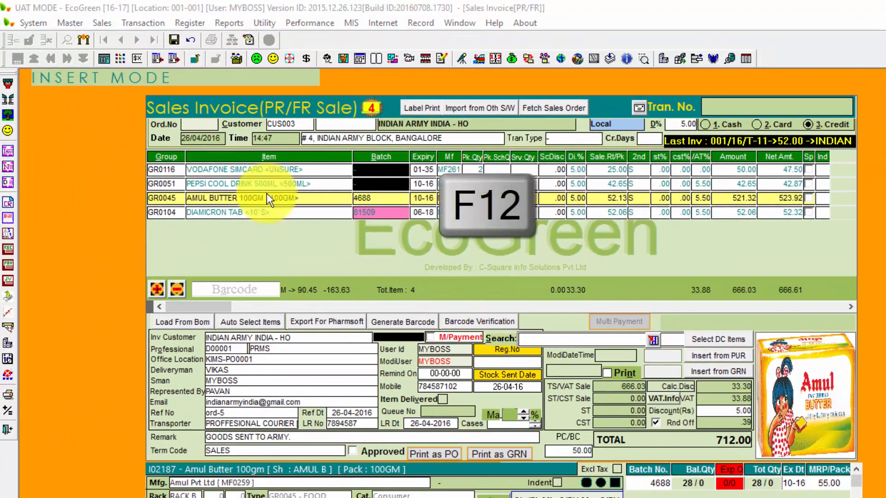
pyautogui.click(527, 332)
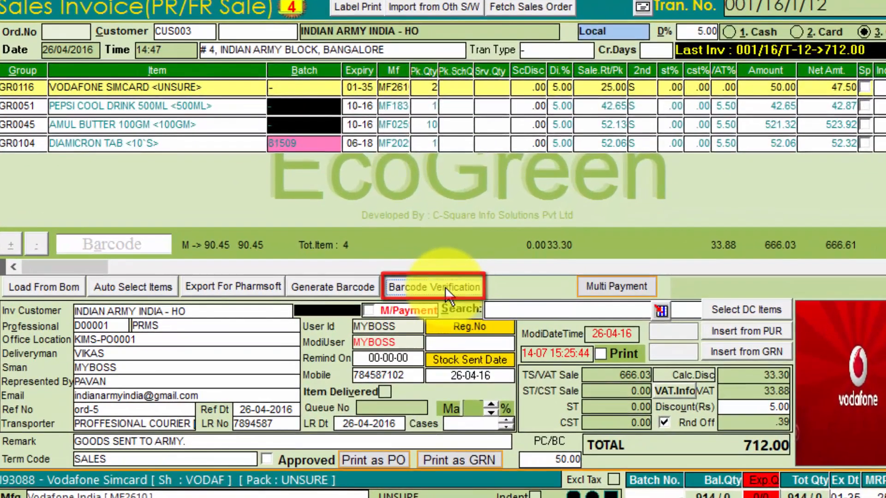
# Barcode-verify the Pepsi and Vodafone SIM items at pack quantity 1 and load them into the invoice
pyautogui.click(436, 294)
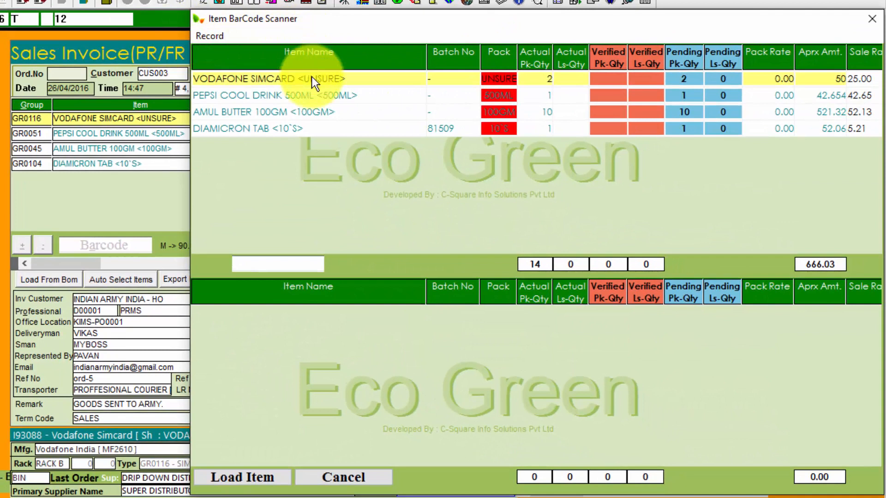
pyautogui.click(319, 96)
pyautogui.click(326, 114)
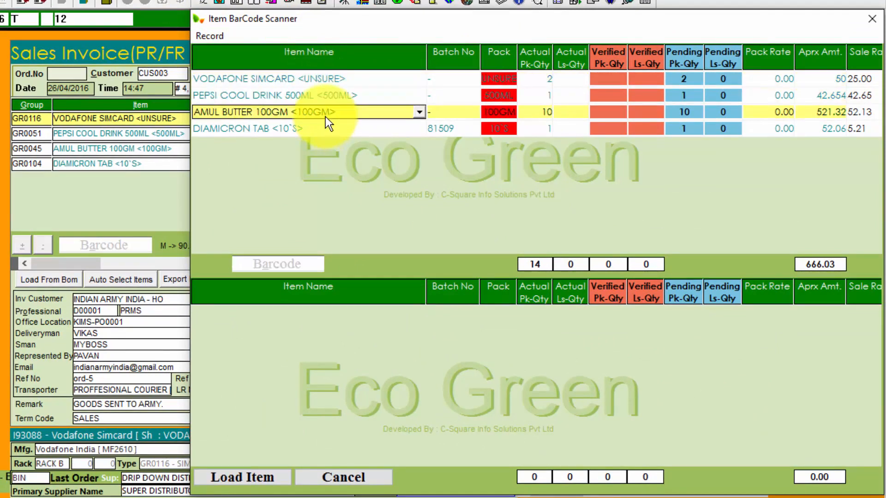
pyautogui.click(326, 128)
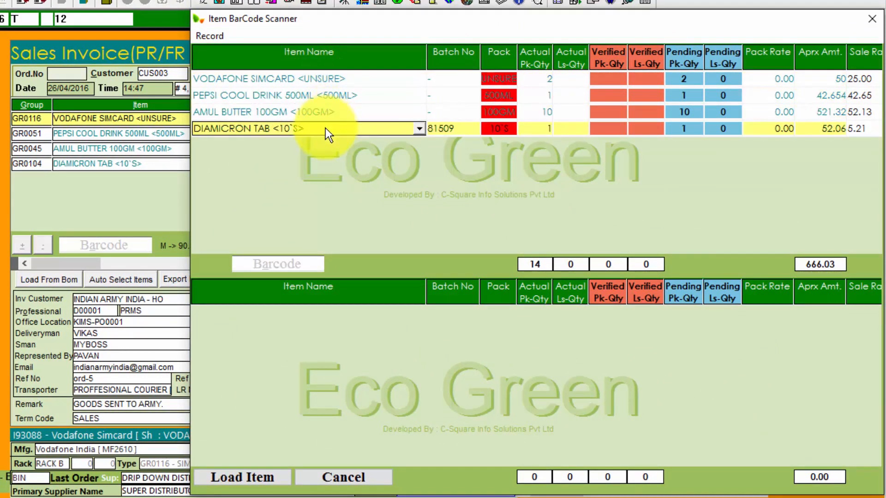
pyautogui.click(295, 265)
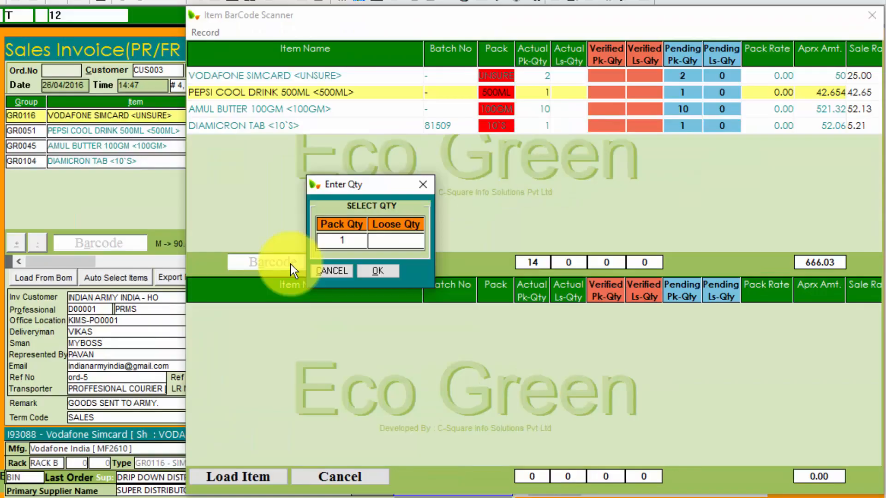
pyautogui.click(381, 270)
pyautogui.click(388, 267)
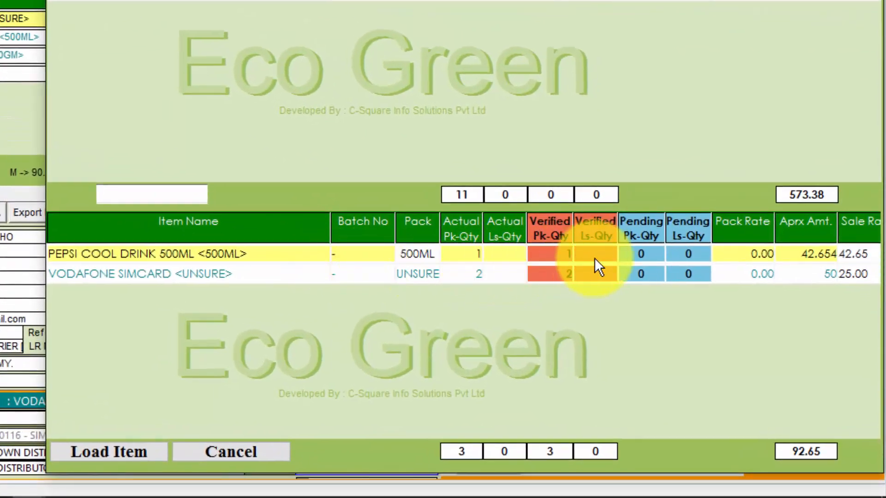
pyautogui.click(134, 450)
pyautogui.click(804, 229)
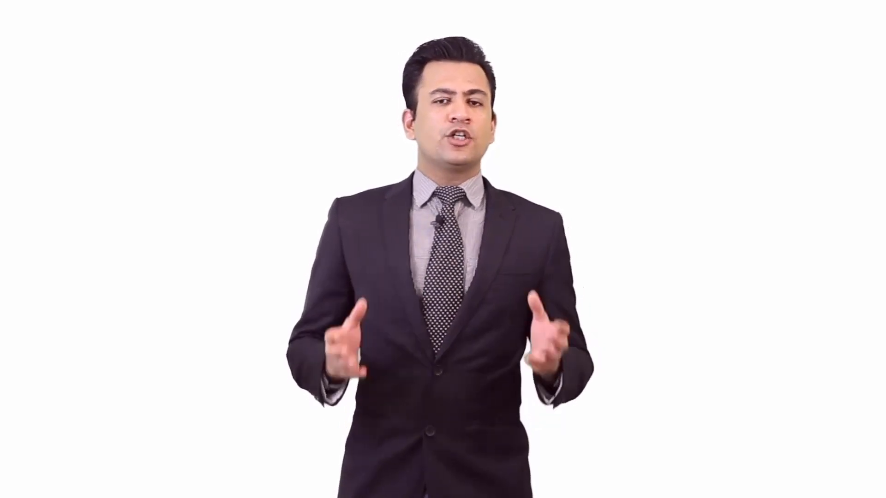
# Request modification of the saved 712.00 invoice with F8
pyautogui.press('F8')
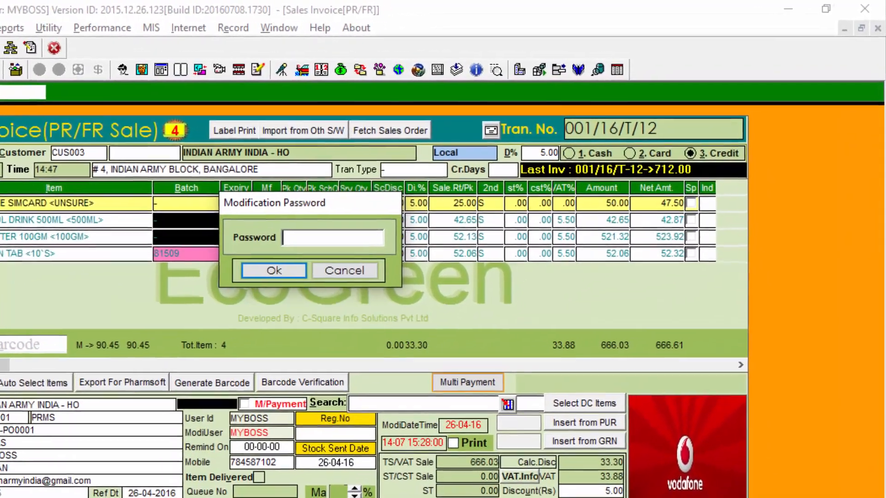
# Enter the modification password, then set the payment mode to Cash after trying Card and Credit
pyautogui.write('●')
pyautogui.press('Return')
pyautogui.click(588, 159)
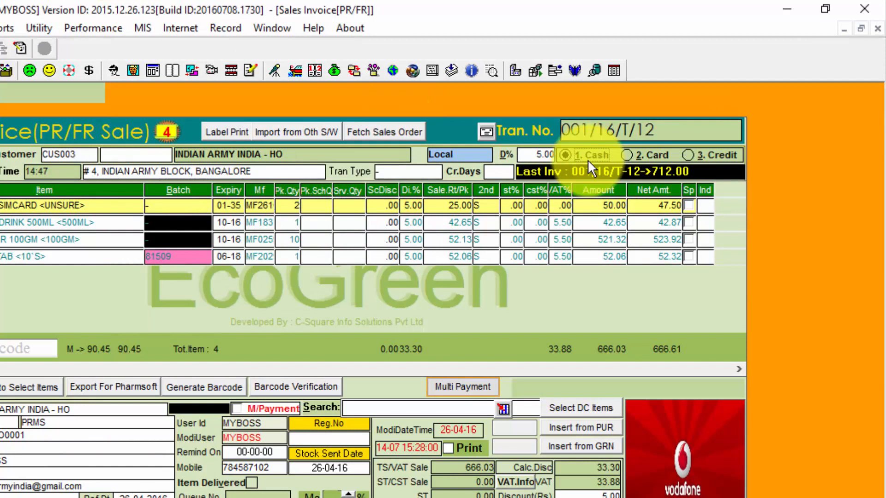
pyautogui.click(630, 158)
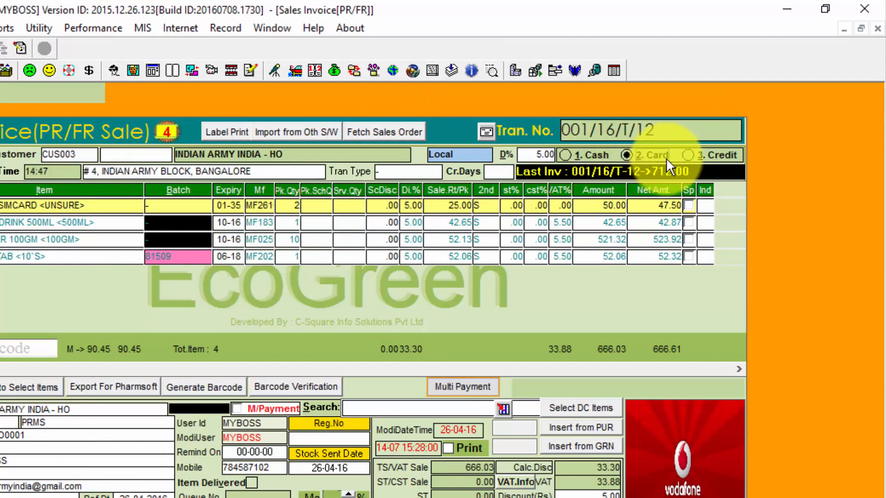
pyautogui.click(692, 157)
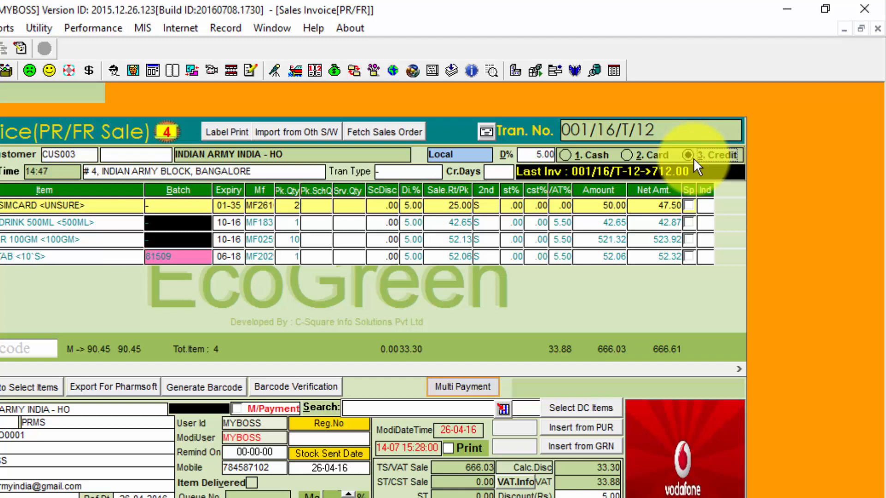
pyautogui.click(592, 155)
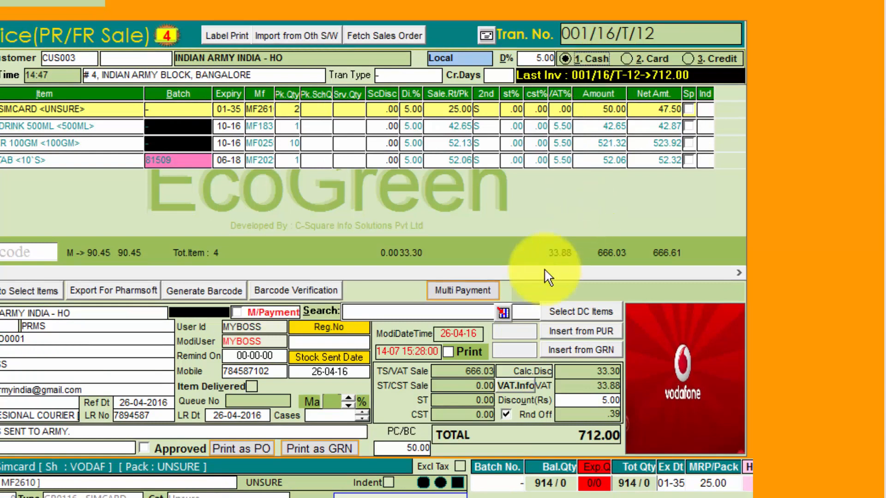
# Save with printing on, tendering 750.00 cash against 712.00 for 38.00 change
pyautogui.click(448, 352)
pyautogui.press('F12')
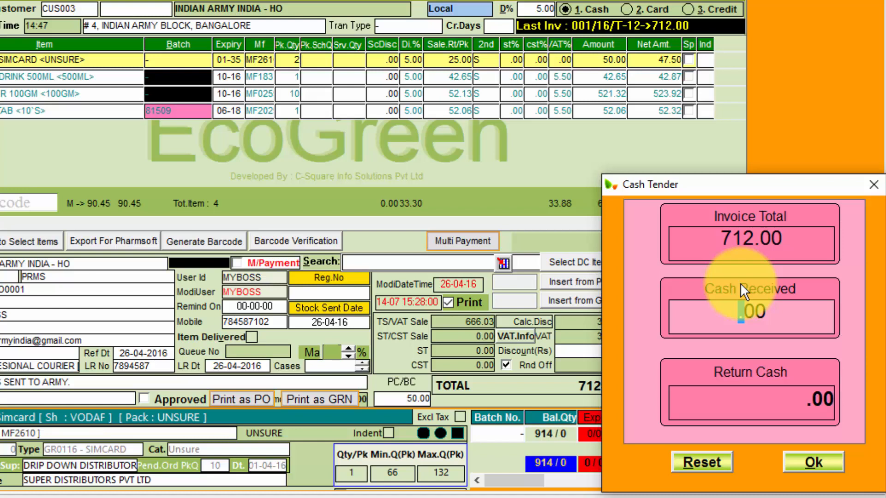
pyautogui.write('750')
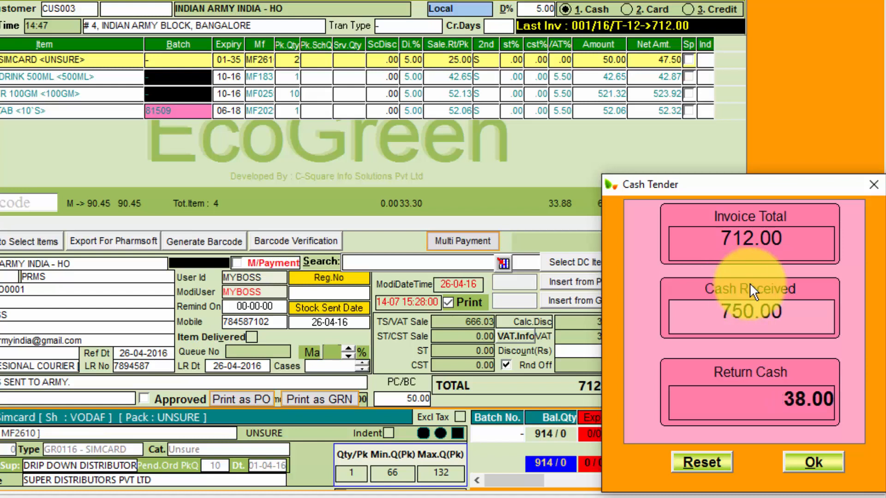
pyautogui.moveTo(808, 190); pyautogui.dragTo(746, 160)
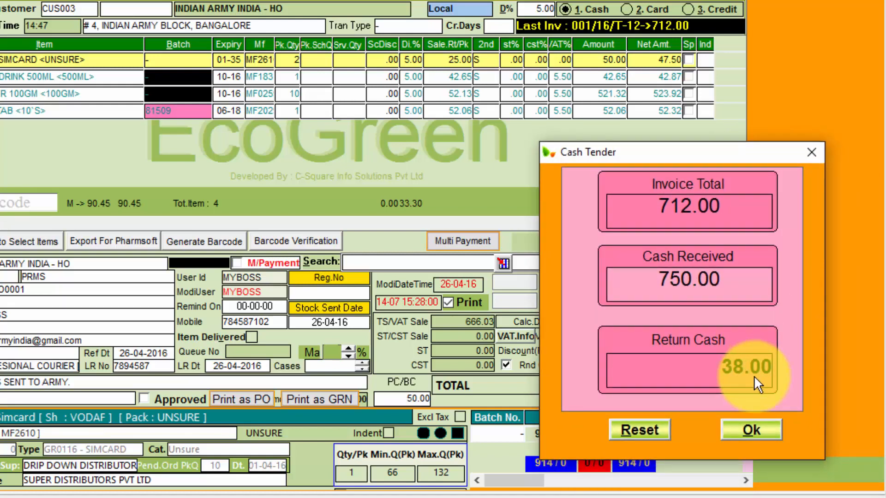
pyautogui.click(751, 430)
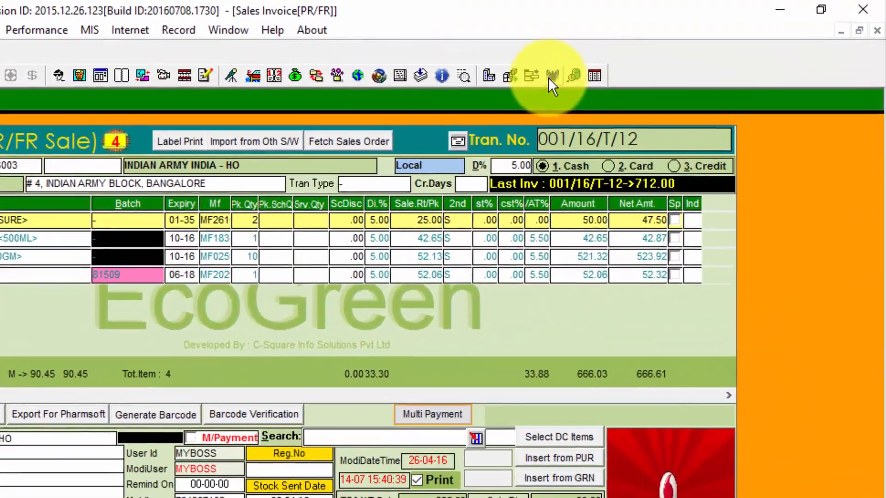
# E-mail the invoice to the customer and dismiss the Mail Sent Successfully message
pyautogui.click(550, 77)
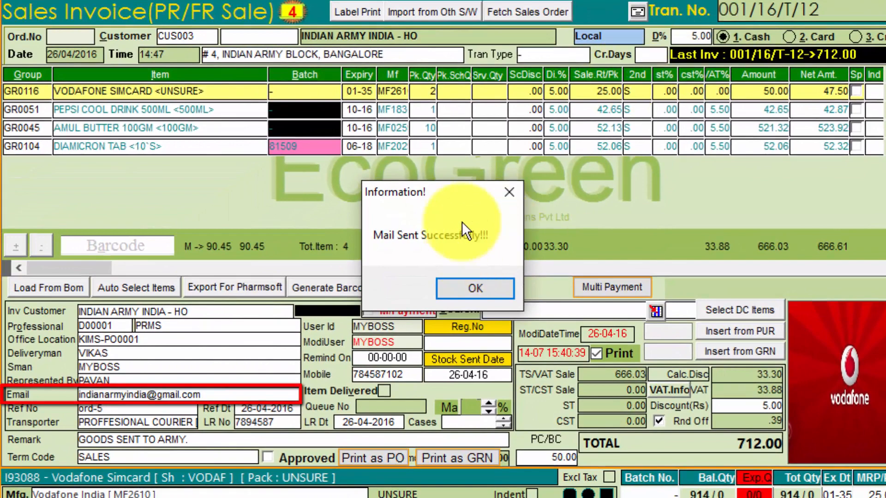
pyautogui.moveTo(462, 198); pyautogui.dragTo(466, 171)
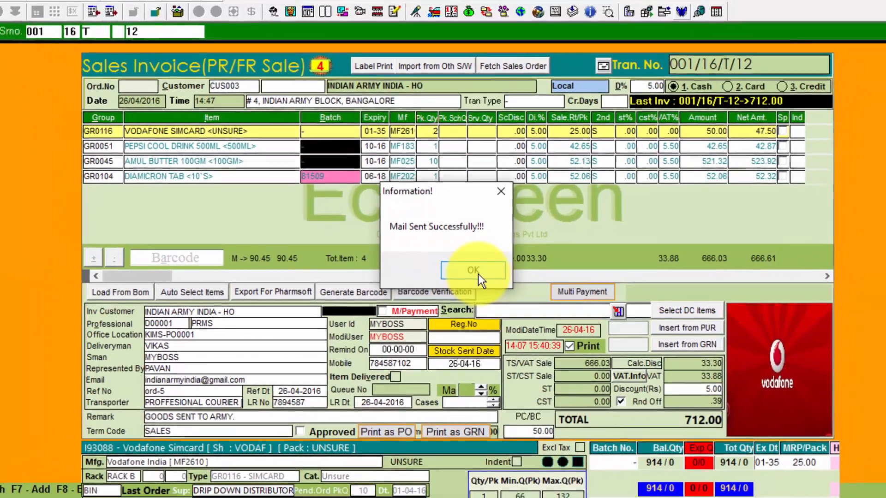
pyautogui.click(478, 274)
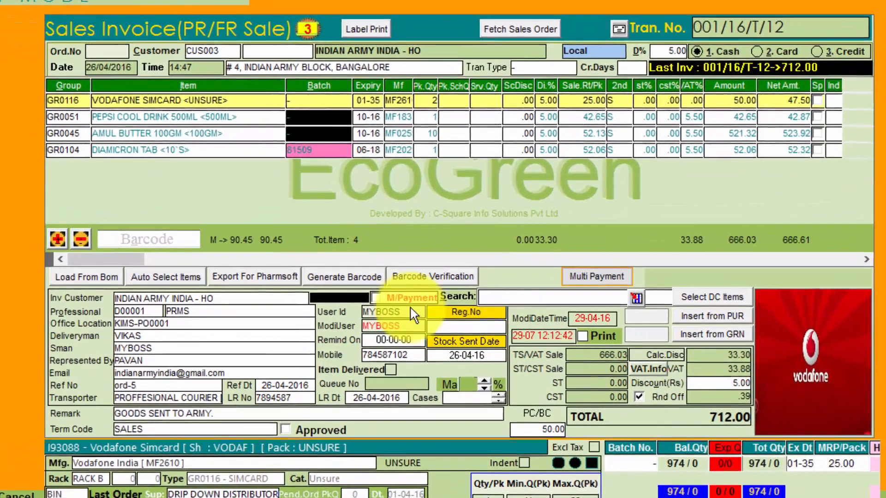
# Save the invoice with M/Payment ticked and agree to print it
pyautogui.press('F12')
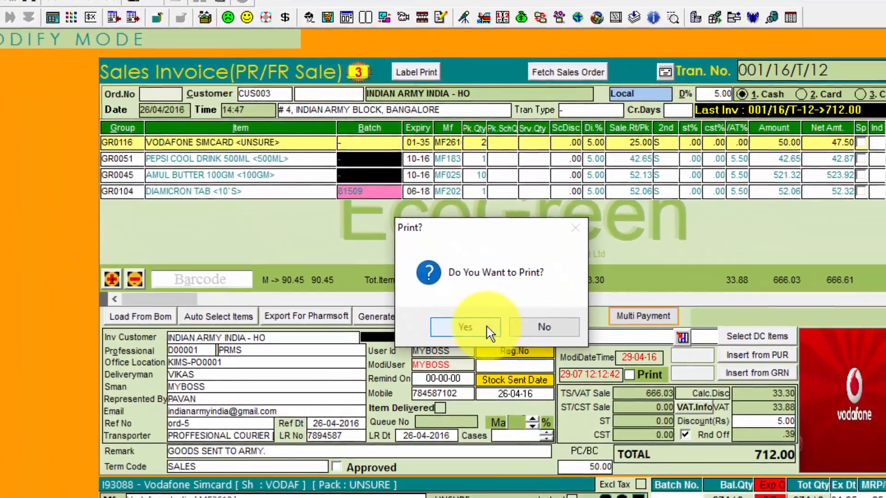
pyautogui.click(486, 327)
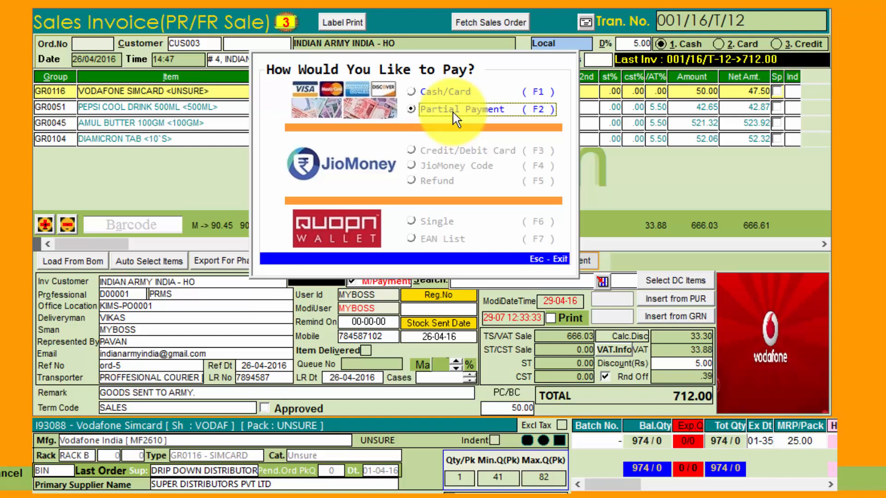
# Choose Partial Payment, put 500.00 on CREDIT CARD leaving 212.00 cash, and add a third row
pyautogui.click(453, 113)
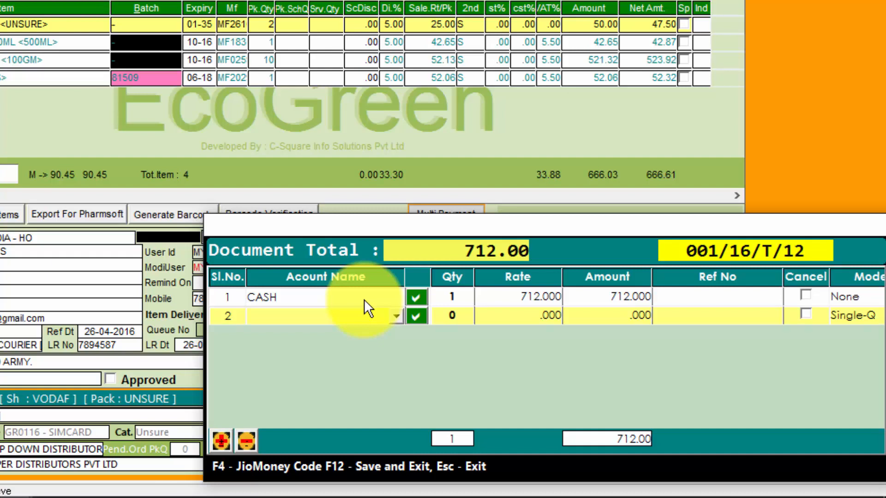
pyautogui.click(364, 316)
pyautogui.scroll(-1, 373, 397)
pyautogui.scroll(1, 372, 397)
pyautogui.click(347, 375)
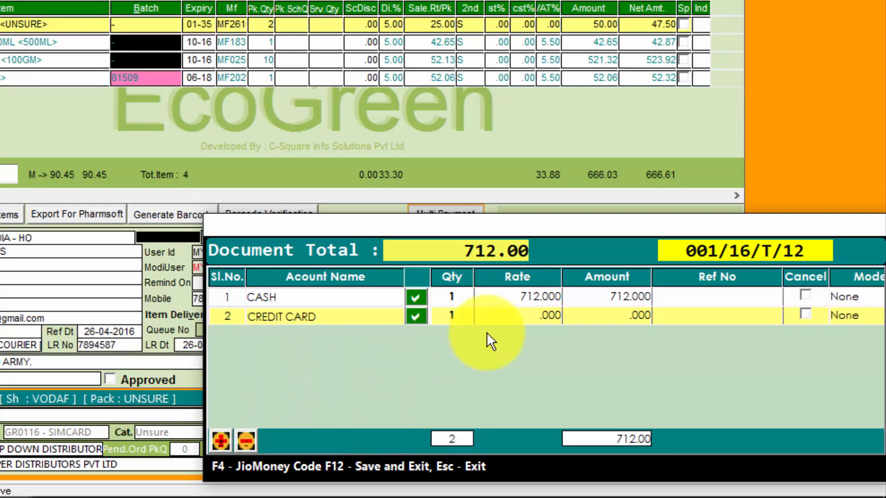
pyautogui.click(530, 317)
pyautogui.write('500')
pyautogui.press('Return')
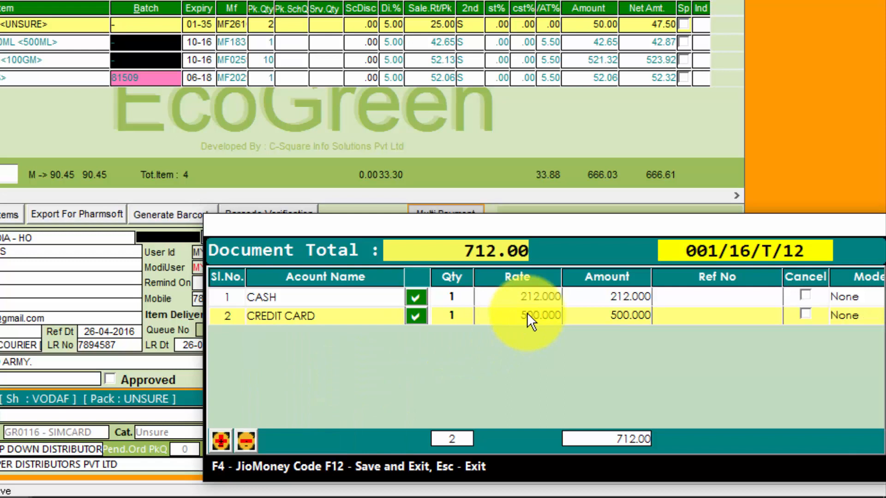
pyautogui.click(220, 441)
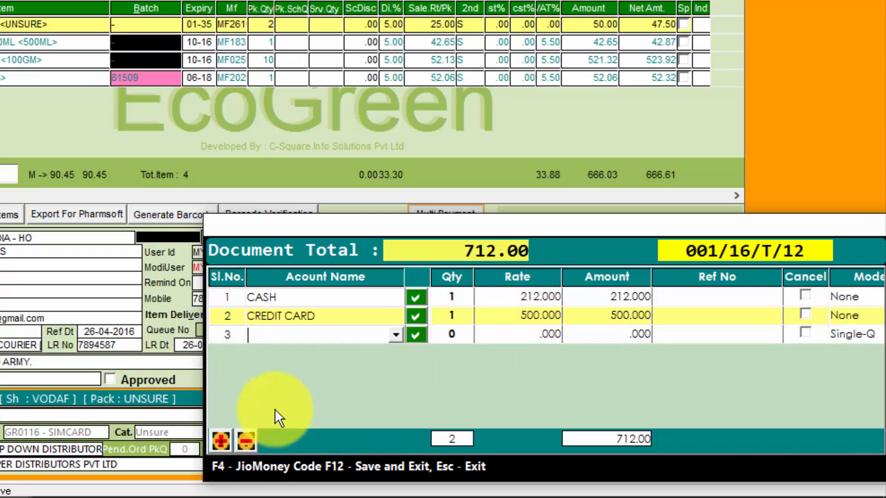
pyautogui.click(395, 336)
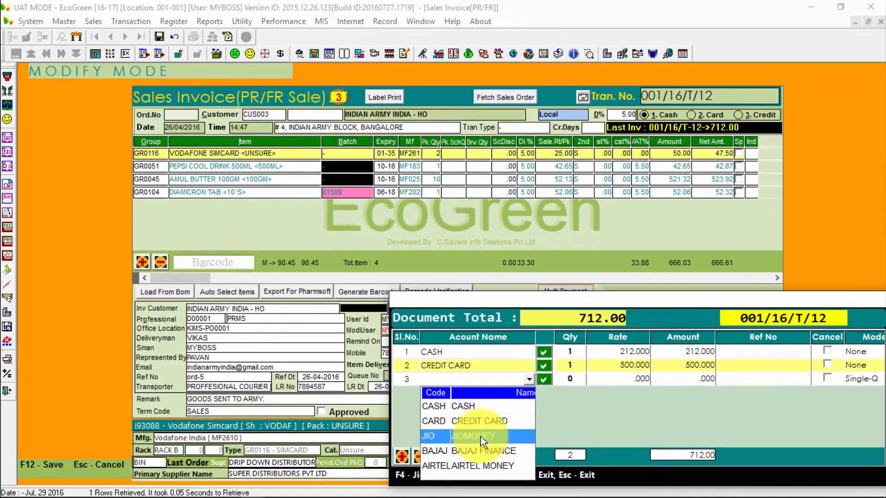
# Pay 1.00 by JioMoney on the third row, submitting the phone's payment code
pyautogui.click(480, 437)
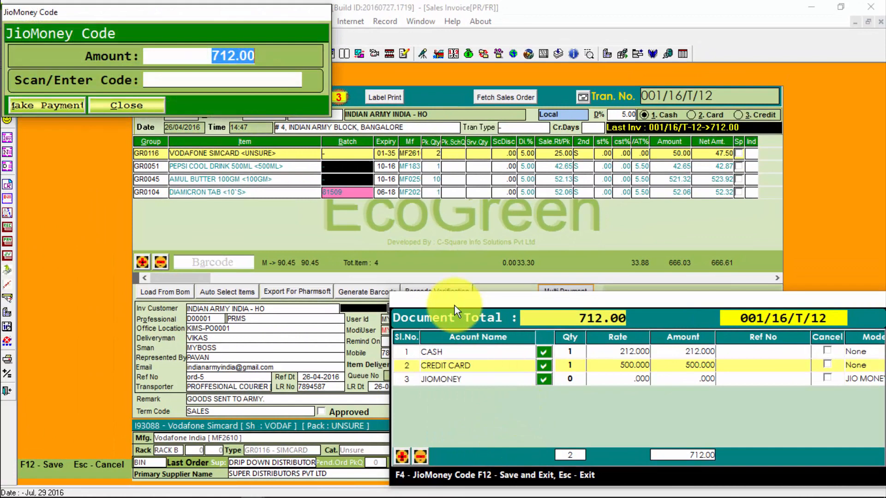
pyautogui.write('1')
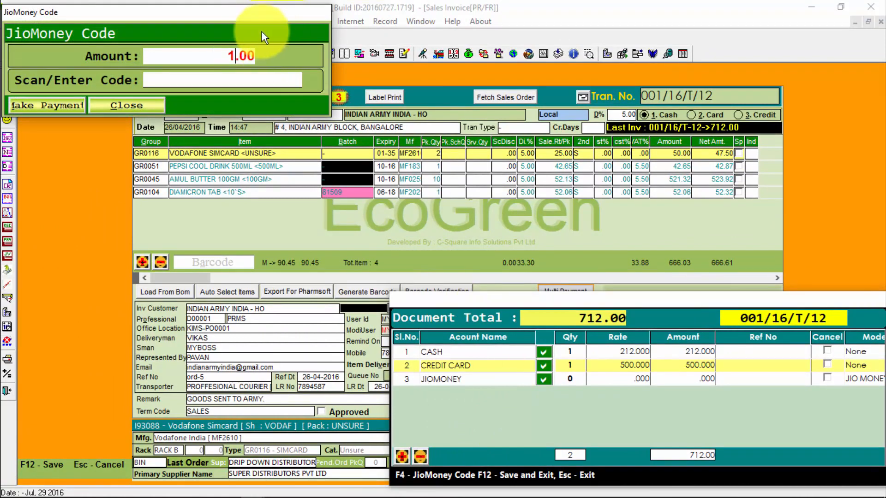
pyautogui.moveTo(269, 16); pyautogui.dragTo(435, 181)
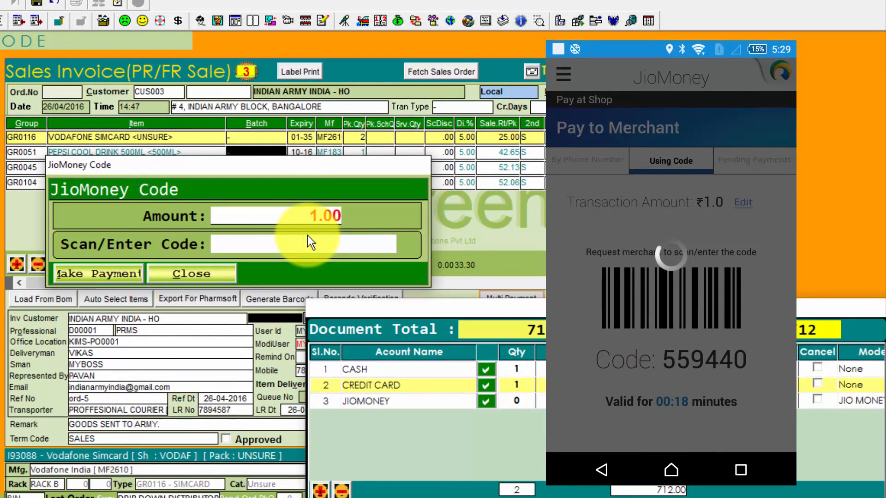
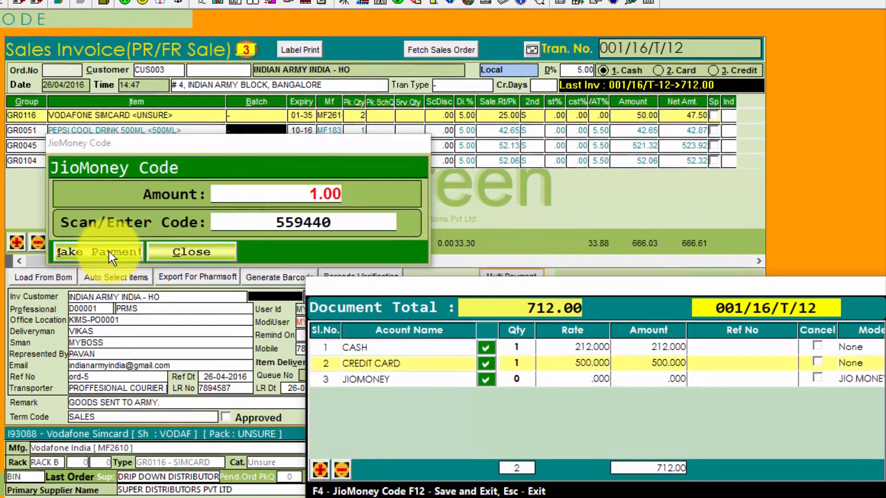
pyautogui.click(109, 251)
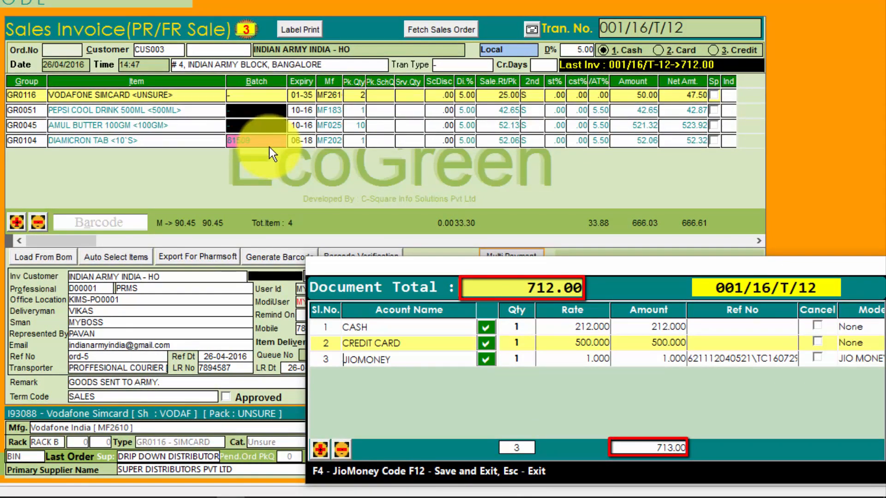
# Change the cash payment to 211 and save the payment split
pyautogui.click(529, 293)
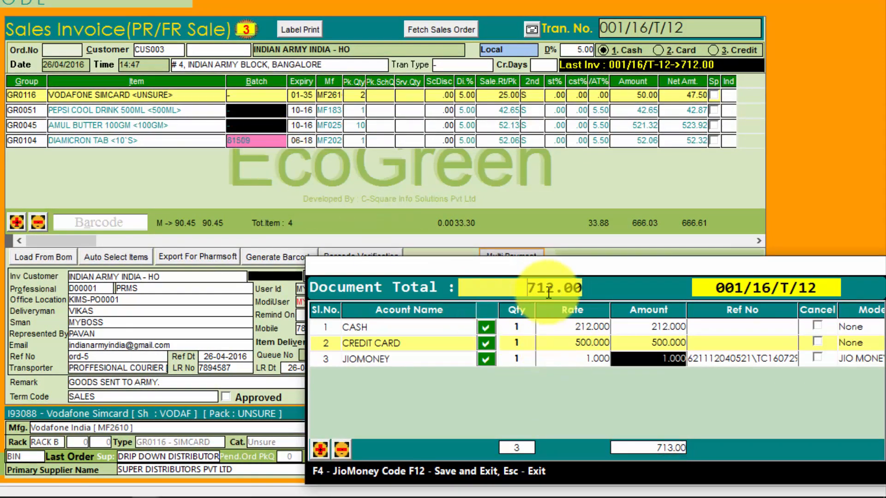
pyautogui.click(567, 327)
pyautogui.write('211')
pyautogui.press('Return')
pyautogui.press('F12')
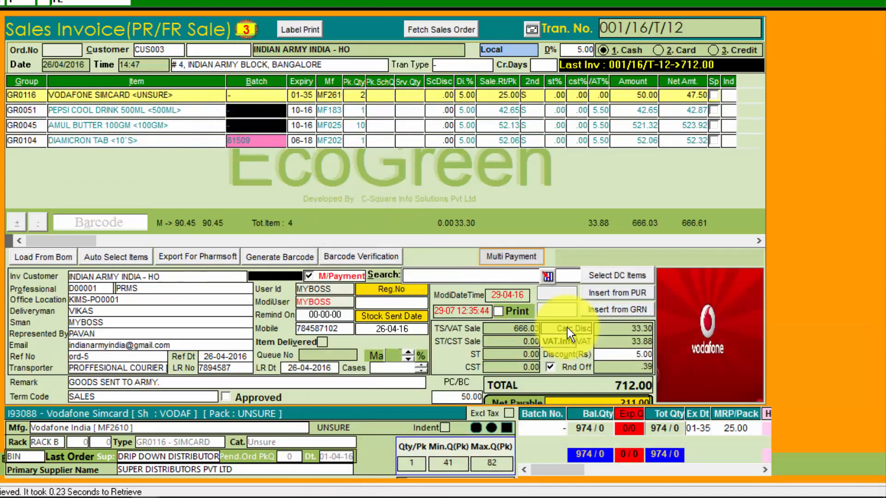
# Send the receipt by SMS/E-Mail to the customer's e-mail address and mobile number
pyautogui.click(520, 258)
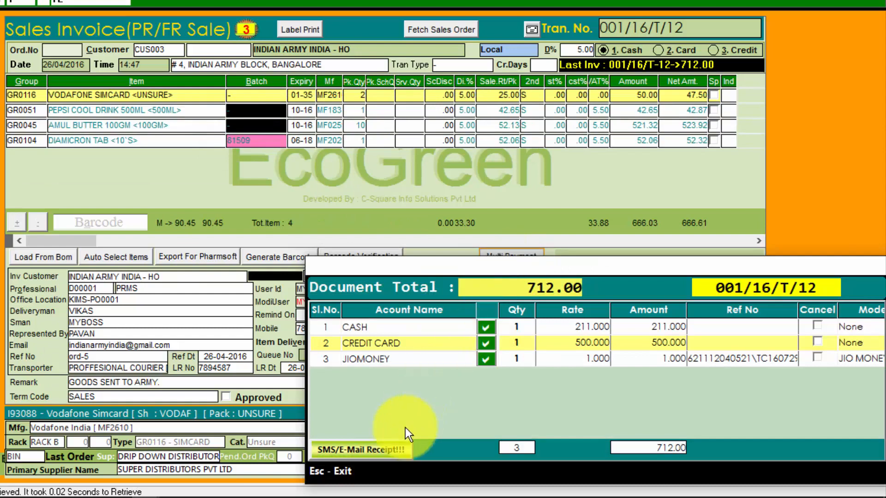
pyautogui.click(383, 450)
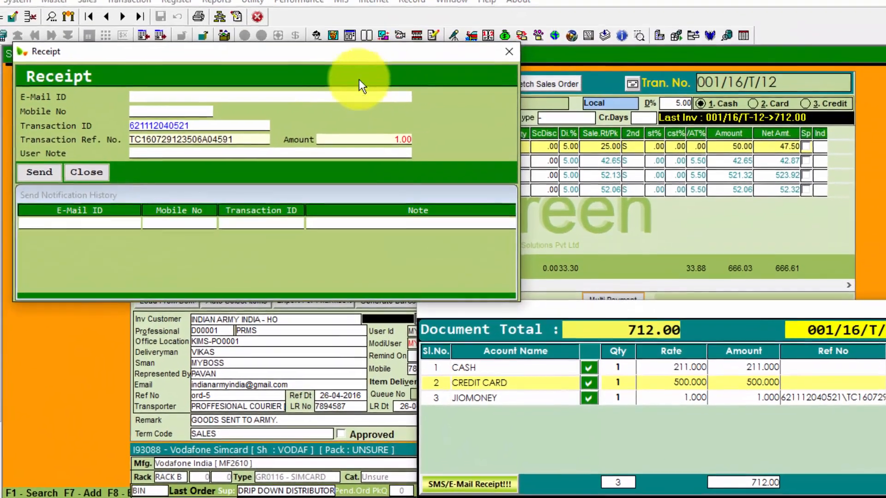
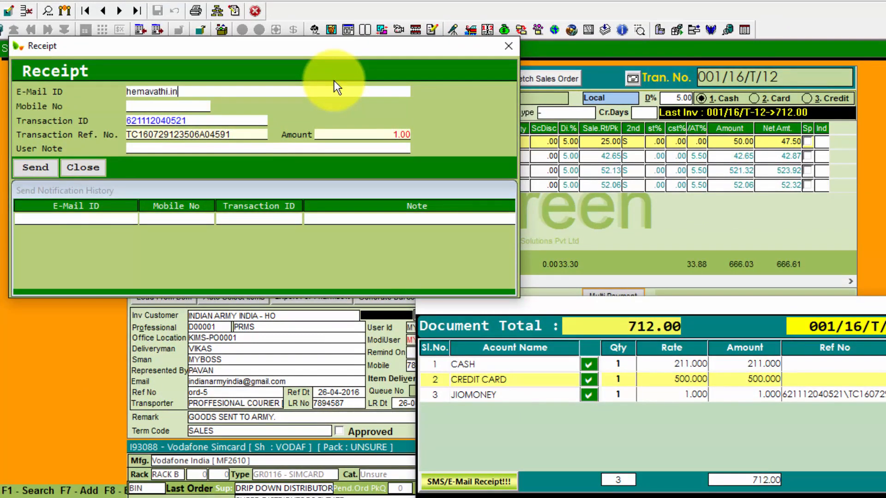
pyautogui.press('Tab')
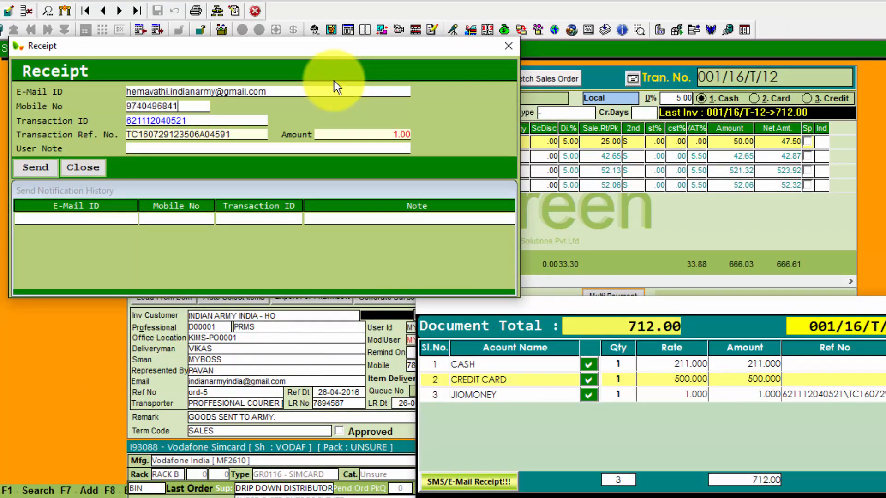
pyautogui.press('F12')
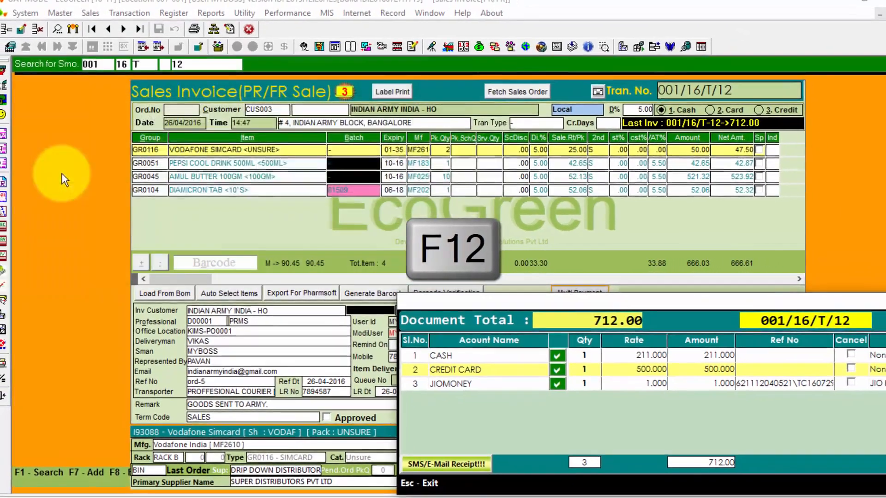
# Reopen invoice 001/16/T/12 for modification with the modification password, then save it again
pyautogui.press('Escape')
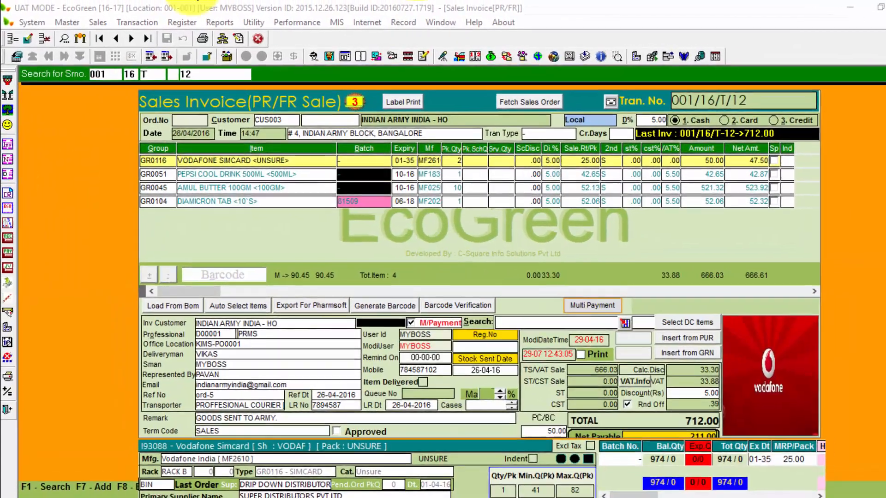
pyautogui.press('F8')
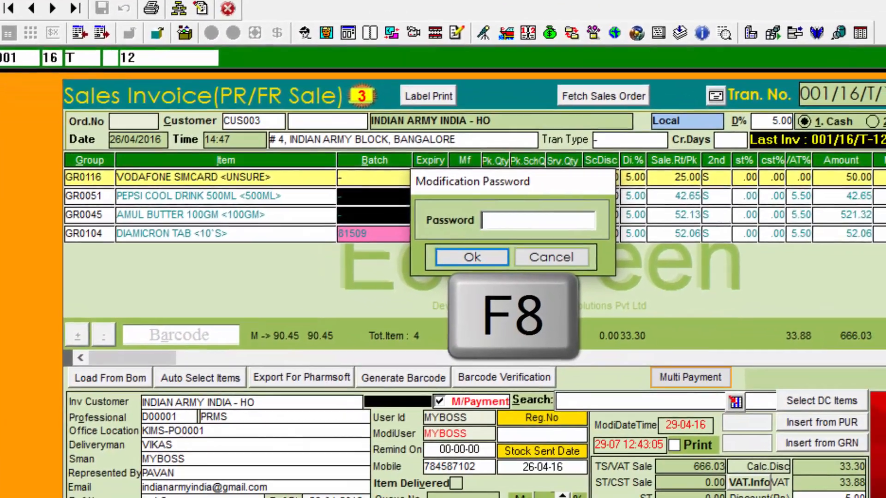
pyautogui.write('**')
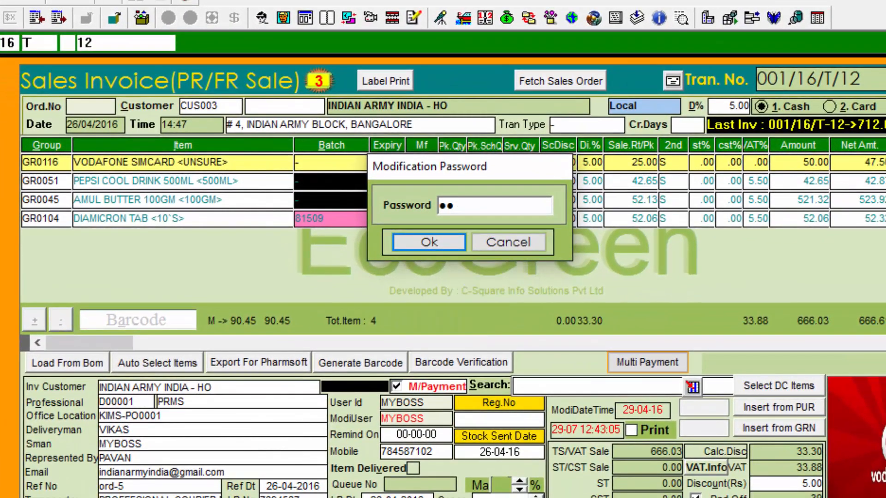
pyautogui.press('Return')
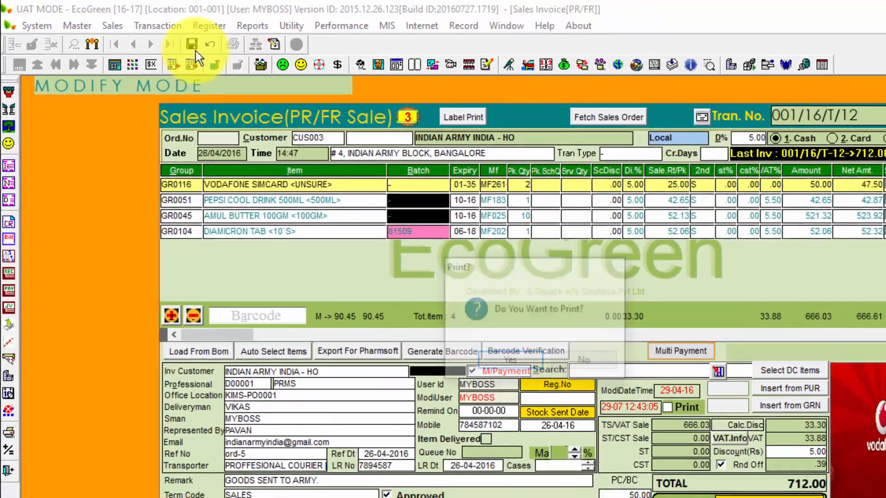
pyautogui.press('F12')
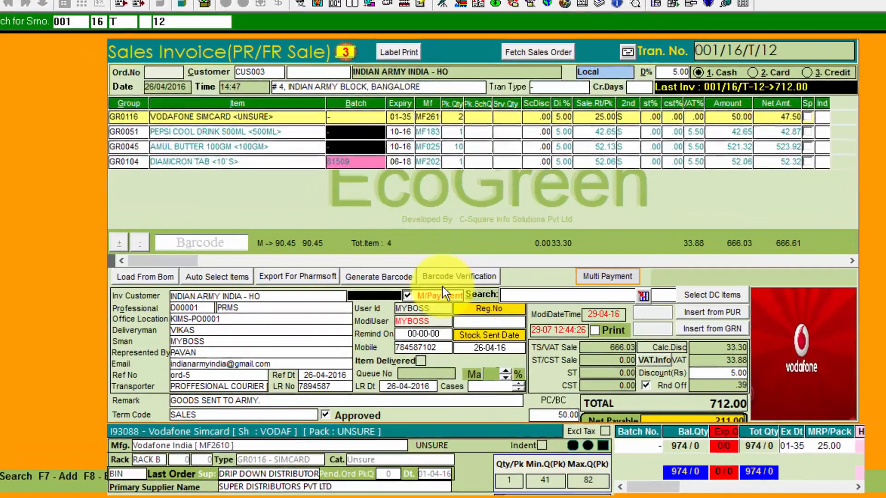
# Tick the PEPSI COOL DRINK 500ML and AMUL BUTTER 100GM barcode labels and print all labels
pyautogui.click(388, 277)
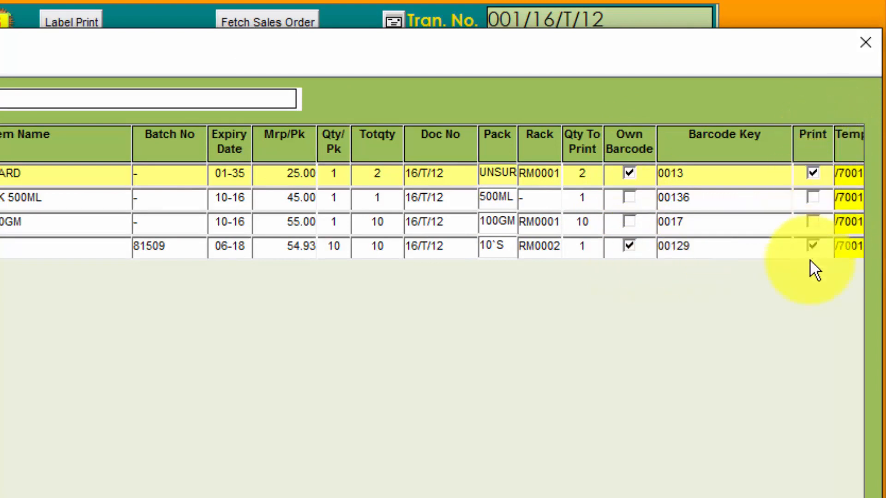
pyautogui.click(813, 198)
pyautogui.click(814, 222)
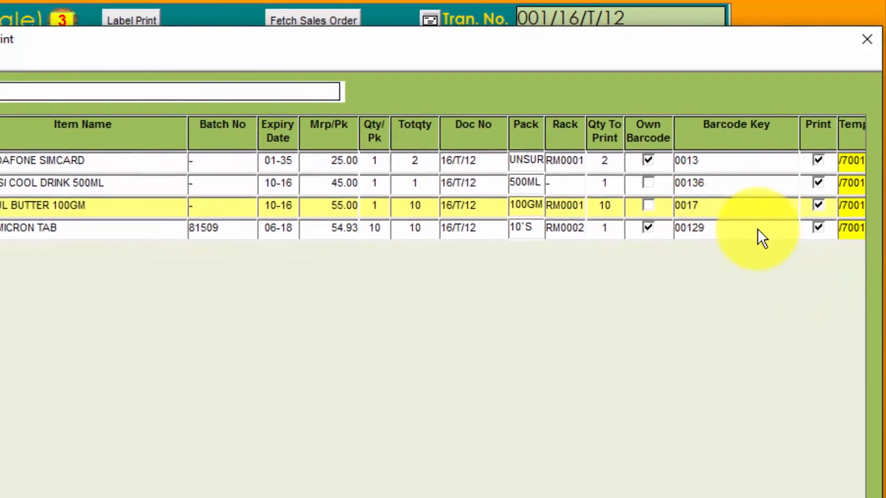
pyautogui.click(1, 57)
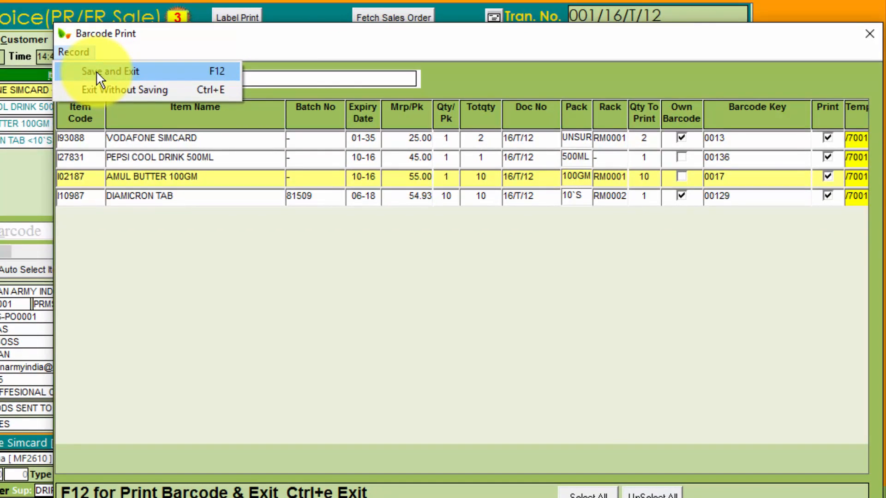
pyautogui.press('F12')
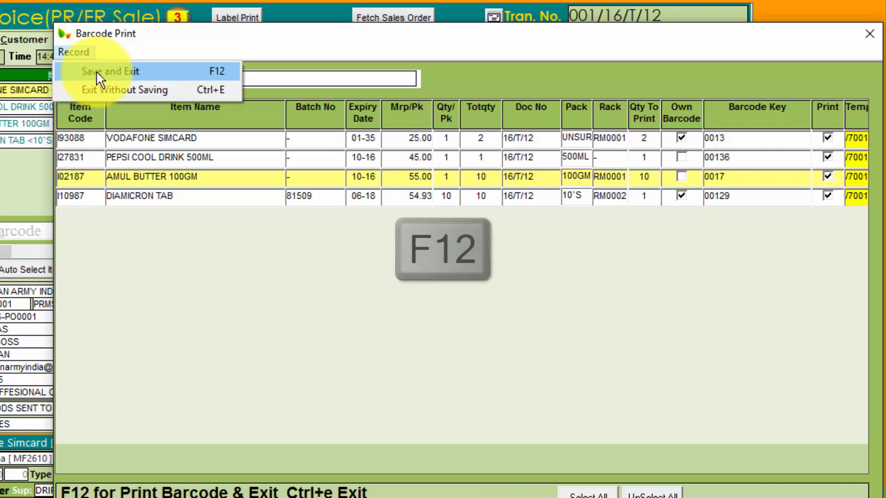
pyautogui.click(167, 73)
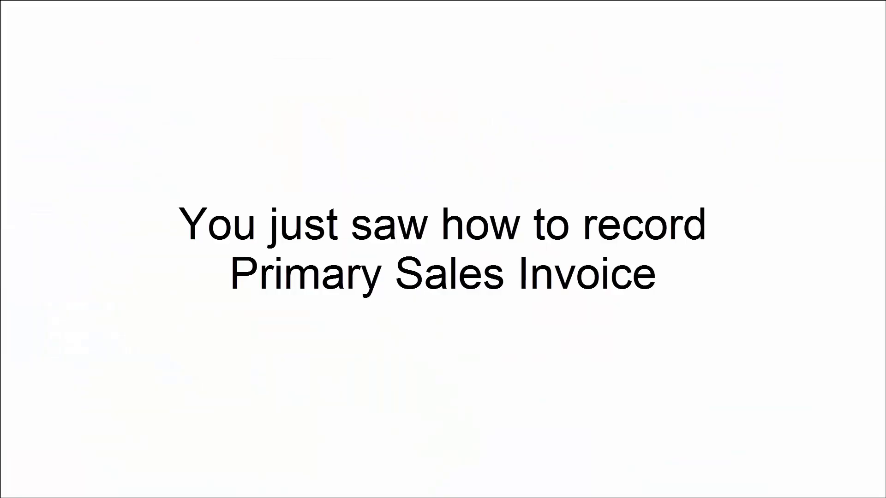